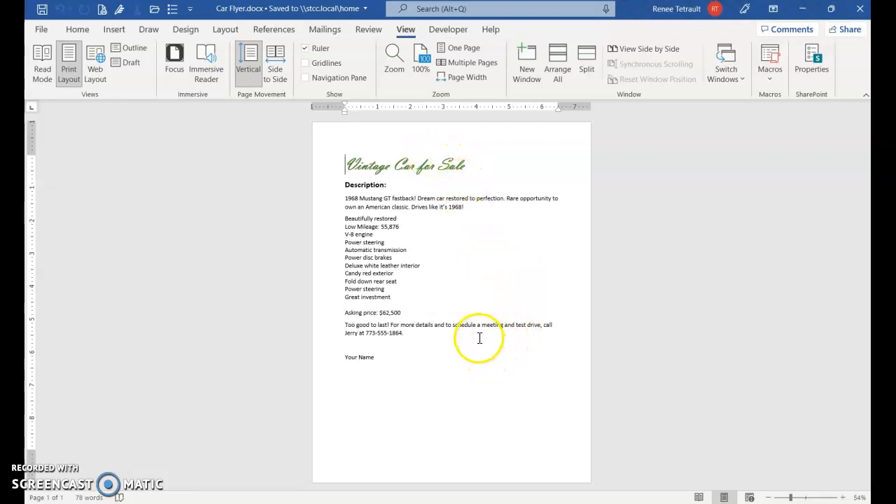
- Set the Car Flyer page orientation to Landscape from the Layout tab
{"action": "left_click", "coordinate": [226, 31]}
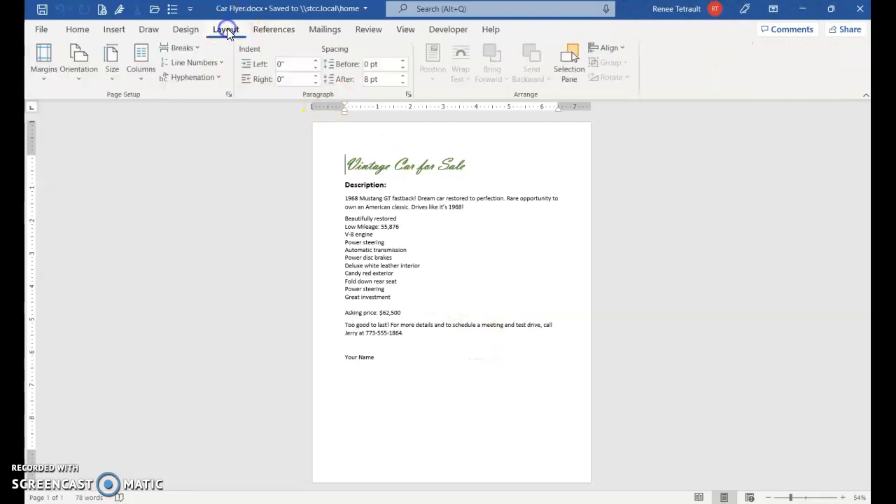
{"action": "left_click", "coordinate": [72, 71]}
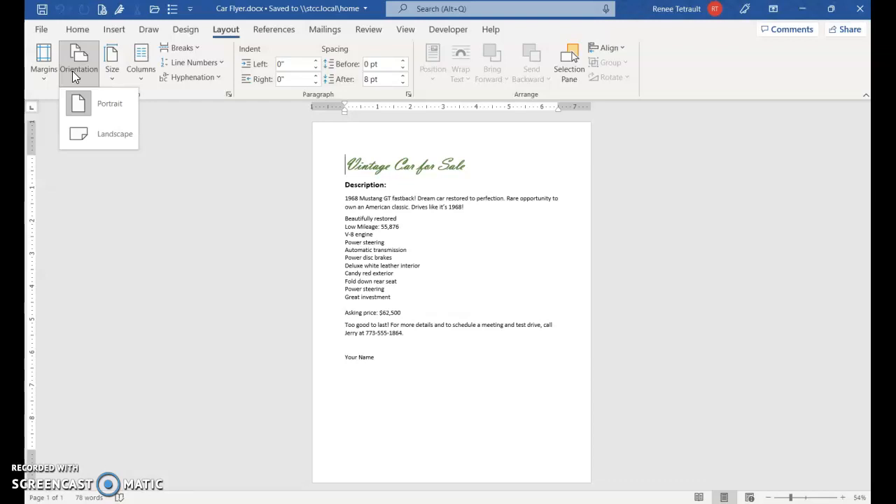
{"action": "left_click", "coordinate": [116, 136]}
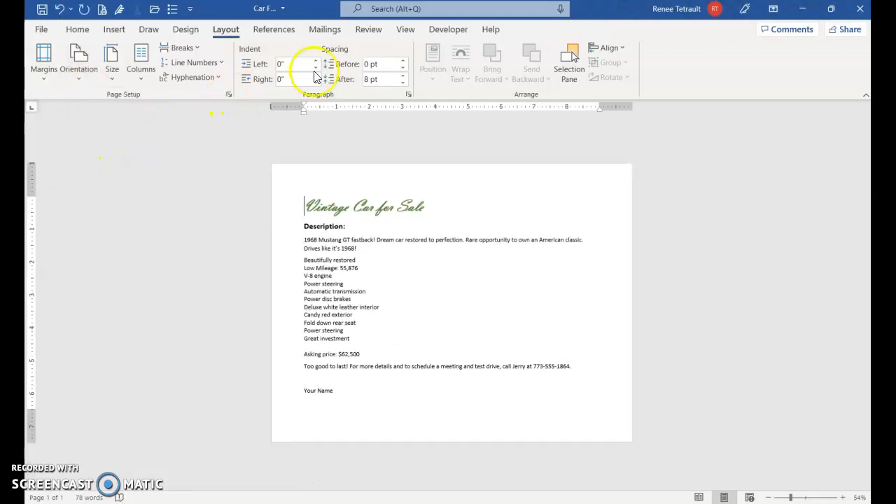
- Change 'Mustang GT fastback' in the description to UPPERCASE so it reads MUSTANG GT FASTBACK
{"action": "left_click", "coordinate": [79, 31]}
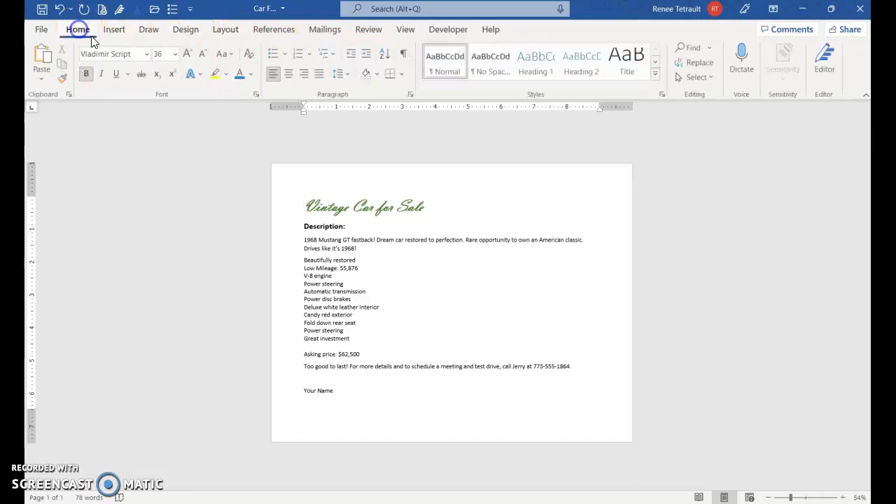
{"action": "left_click", "coordinate": [354, 207]}
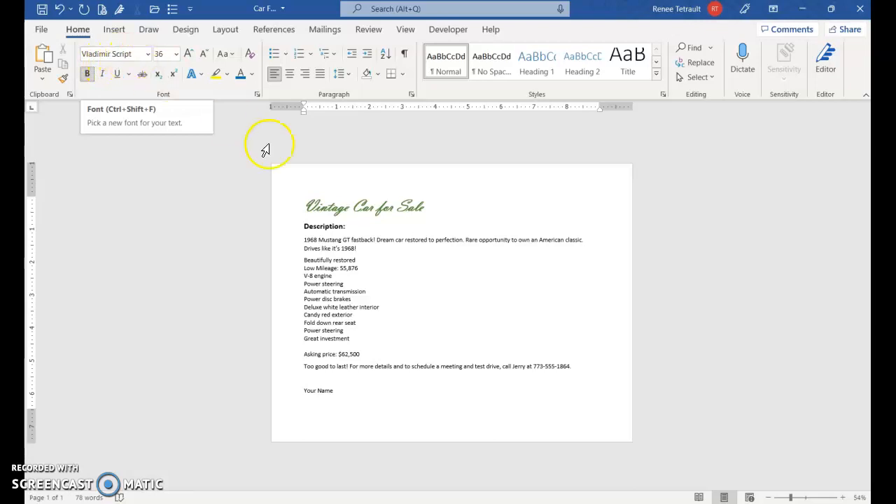
{"action": "left_click", "coordinate": [324, 226]}
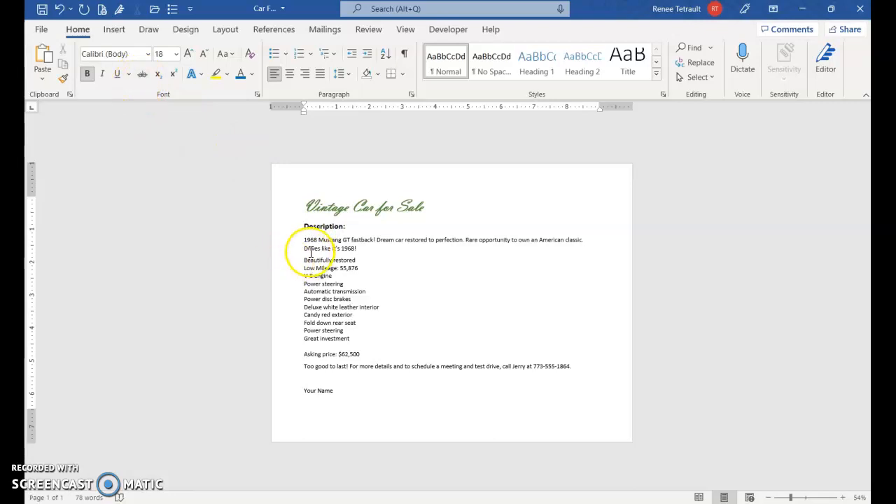
{"action": "left_click", "coordinate": [320, 293]}
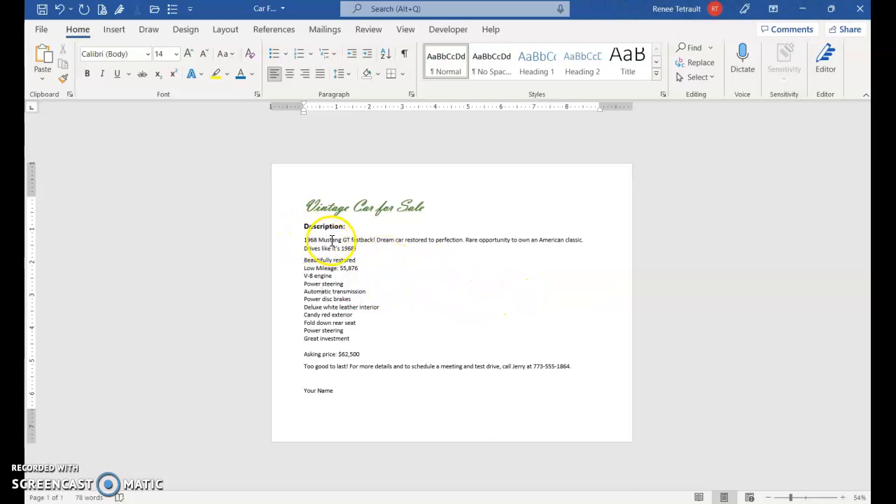
{"action": "left_click_drag", "start_coordinate": [369, 241], "coordinate": [375, 240]}
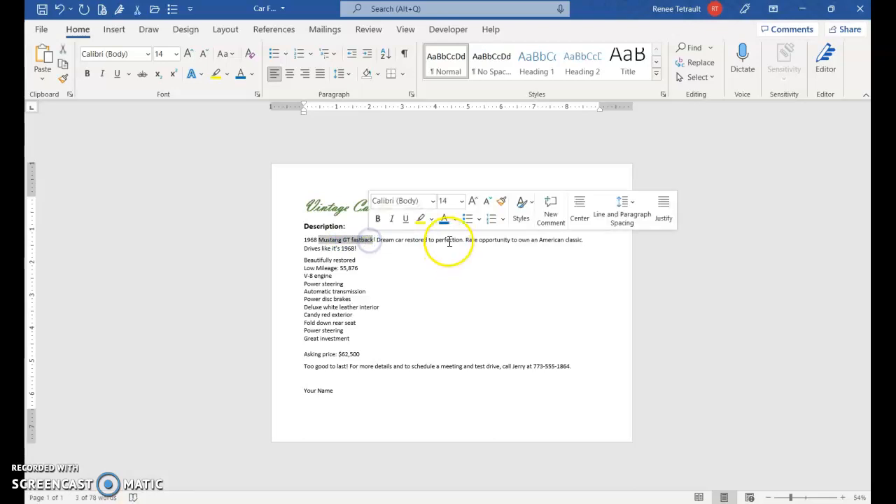
{"action": "left_click", "coordinate": [225, 55]}
{"action": "left_click", "coordinate": [250, 105]}
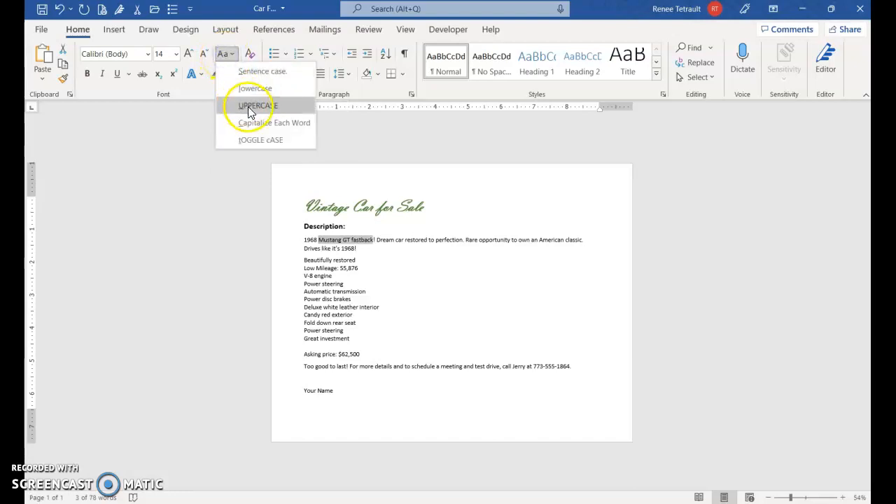
{"action": "left_click", "coordinate": [541, 302]}
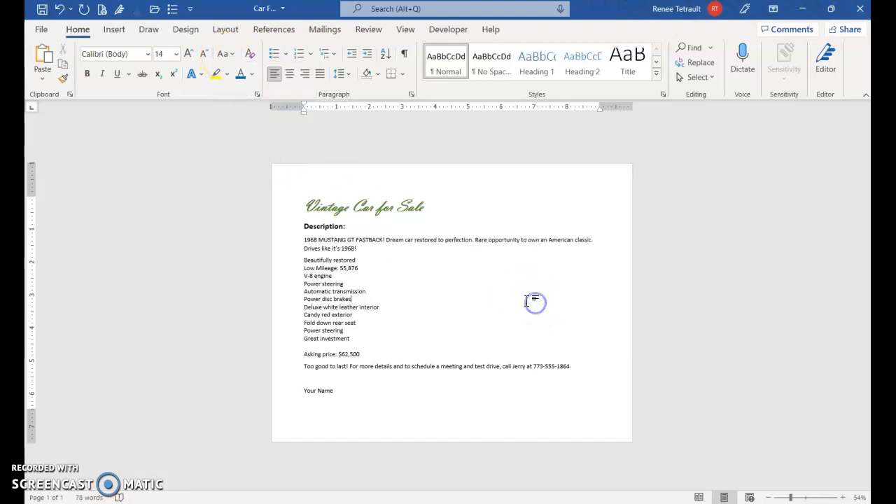
- Bold the Asking price line and colour the price $62,500 red
{"action": "left_click", "coordinate": [288, 354]}
{"action": "left_click", "coordinate": [300, 336]}
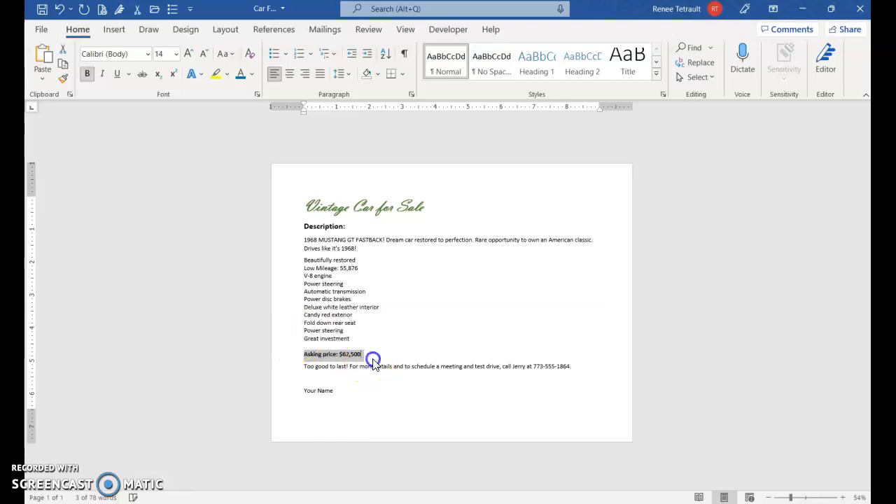
{"action": "left_click", "coordinate": [365, 353]}
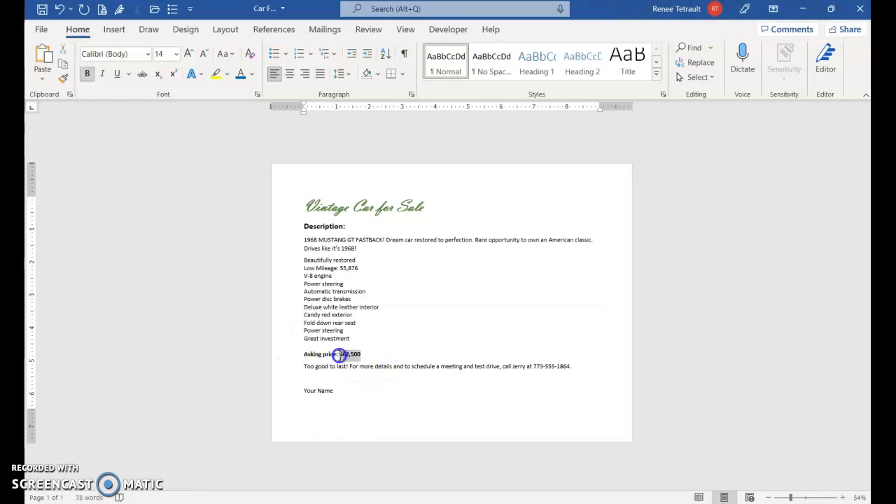
{"action": "left_click", "coordinate": [252, 74]}
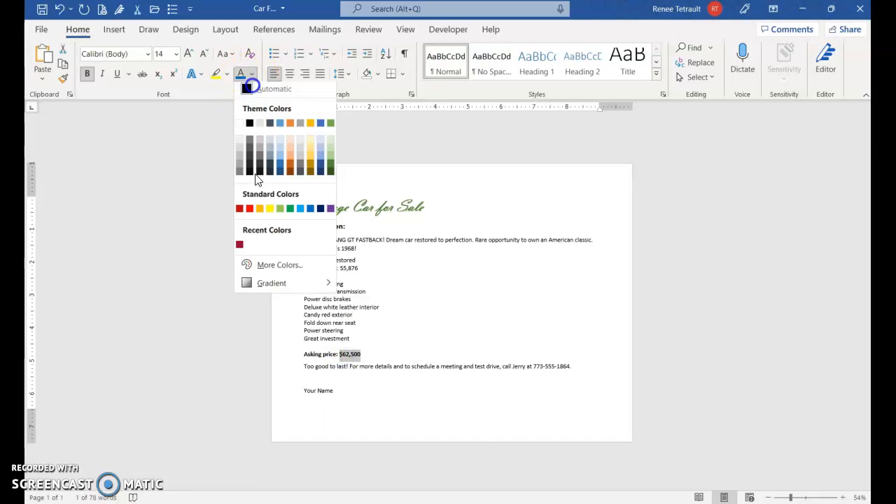
{"action": "left_click", "coordinate": [252, 211]}
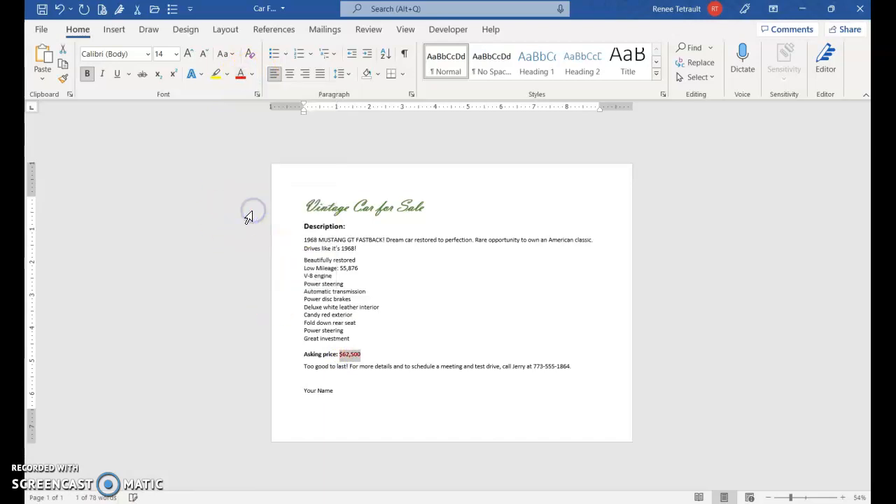
- Italicise the 'Too good to last!' line and type the author's name over 'Your Name'
{"action": "left_click", "coordinate": [282, 366]}
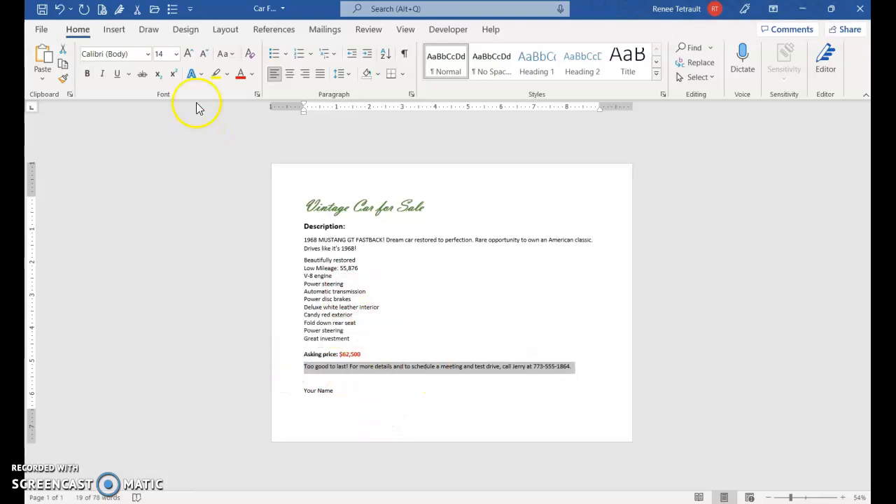
{"action": "left_click", "coordinate": [102, 75]}
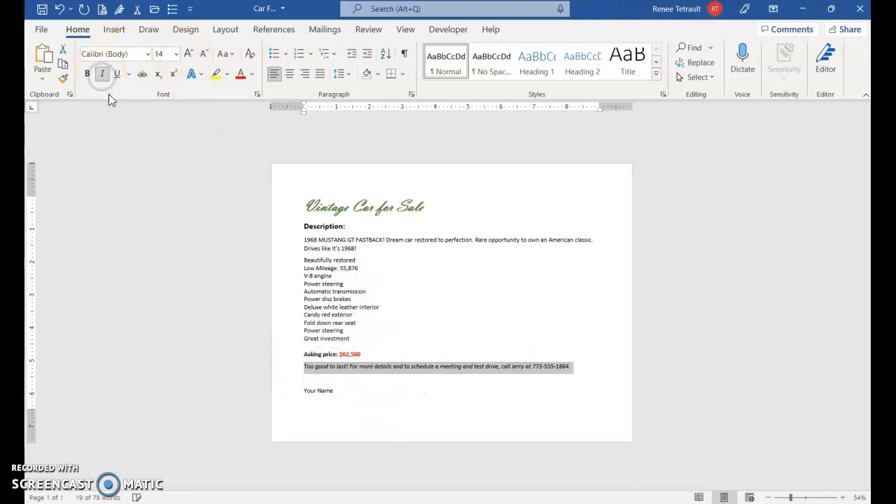
{"action": "left_click_drag", "start_coordinate": [289, 390], "coordinate": [326, 394]}
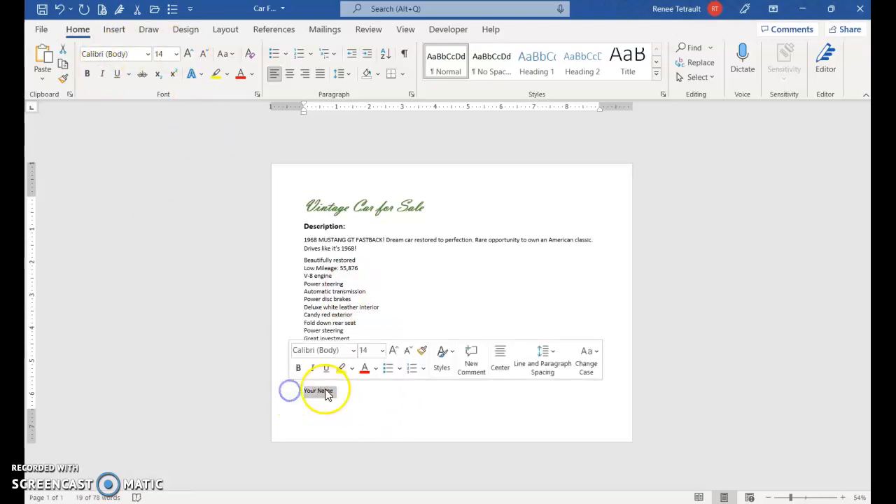
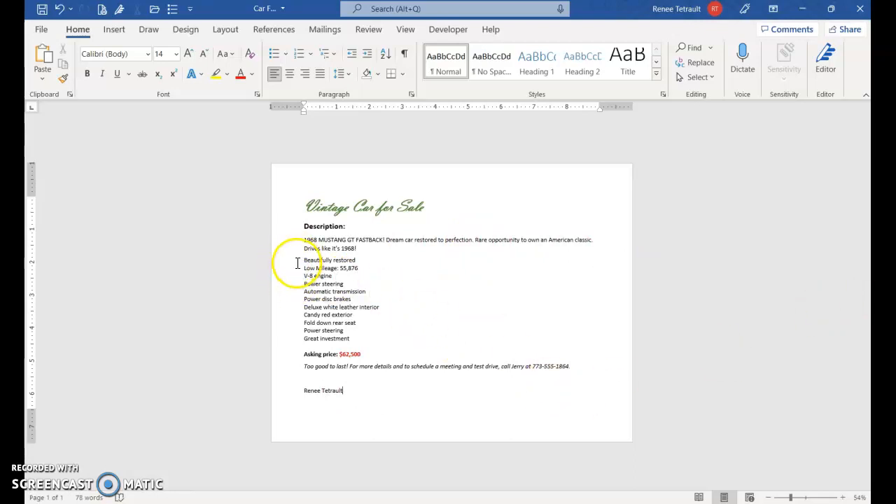
- Bullet the feature lines from Beautifully restored to Great investment and show the bullet style gallery
{"action": "left_click_drag", "start_coordinate": [293, 266], "coordinate": [300, 341]}
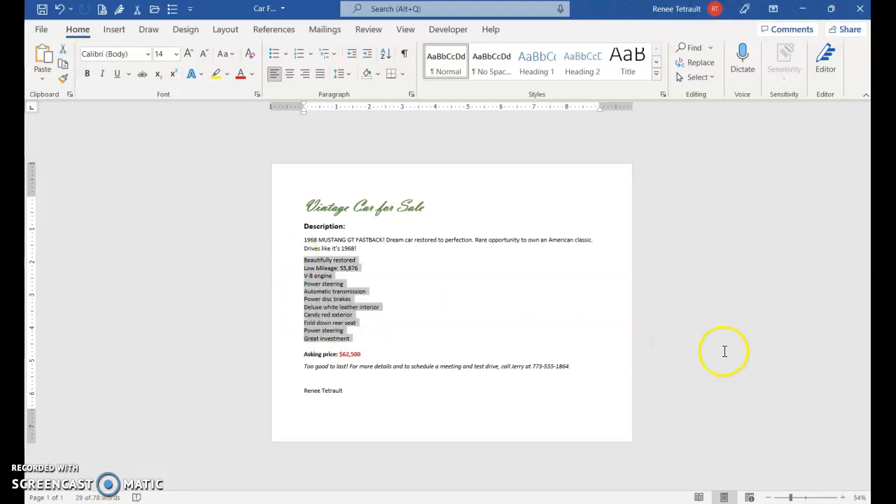
{"action": "left_click", "coordinate": [274, 54]}
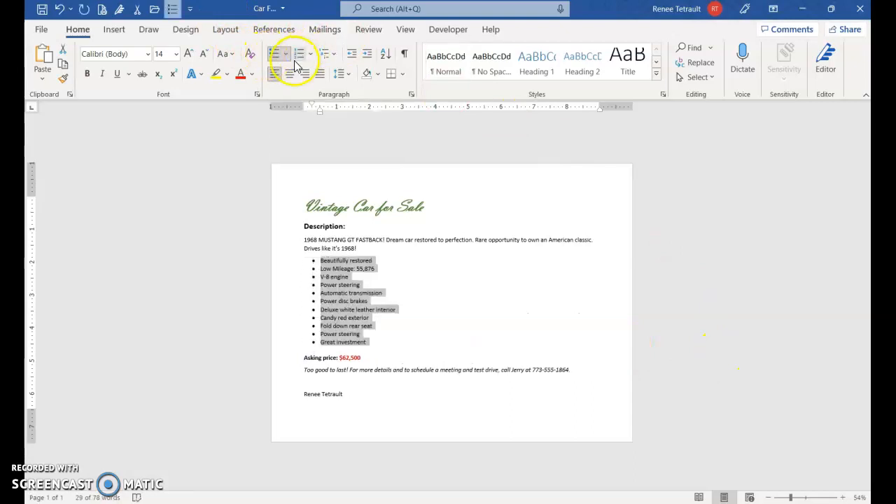
{"action": "left_click", "coordinate": [288, 55]}
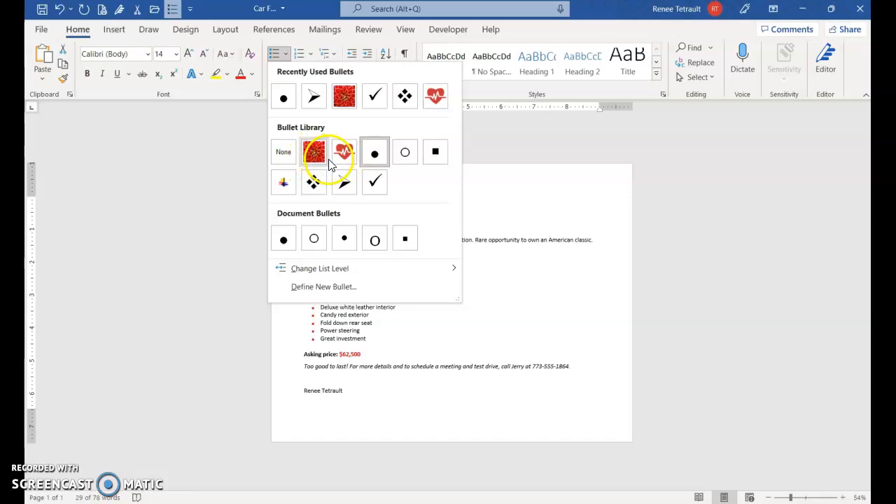
- Define a new picture bullet and search online images for 'mustang logo'
{"action": "left_click", "coordinate": [320, 288]}
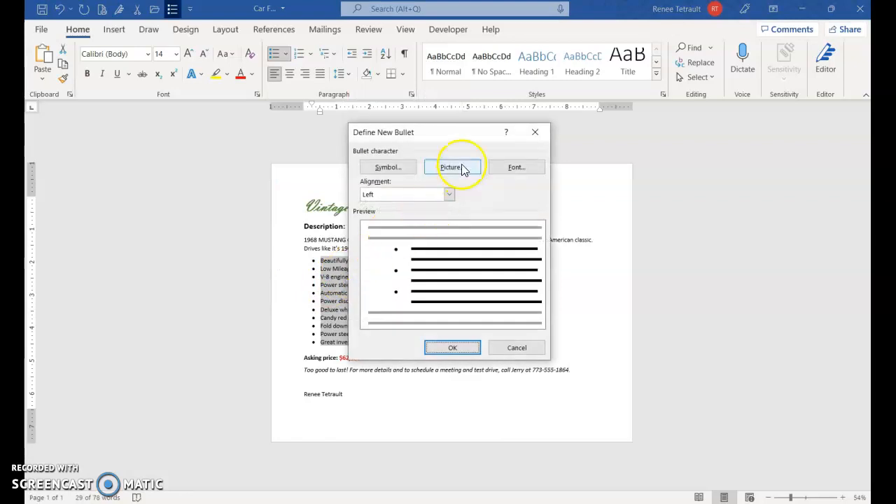
{"action": "left_click", "coordinate": [460, 168]}
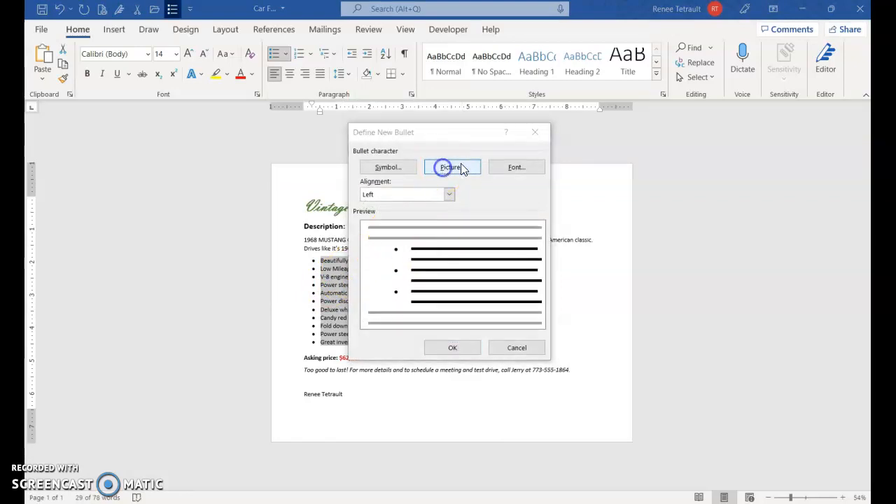
{"action": "left_click", "coordinate": [521, 225]}
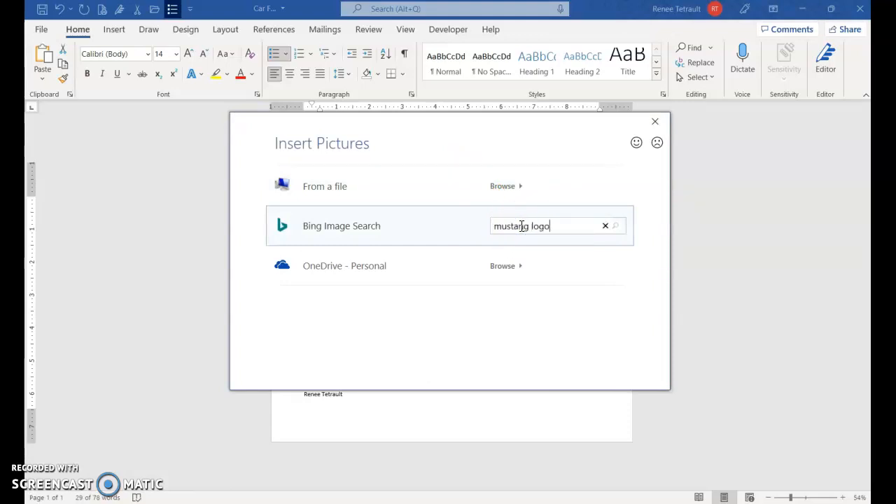
{"action": "key", "text": "Return"}
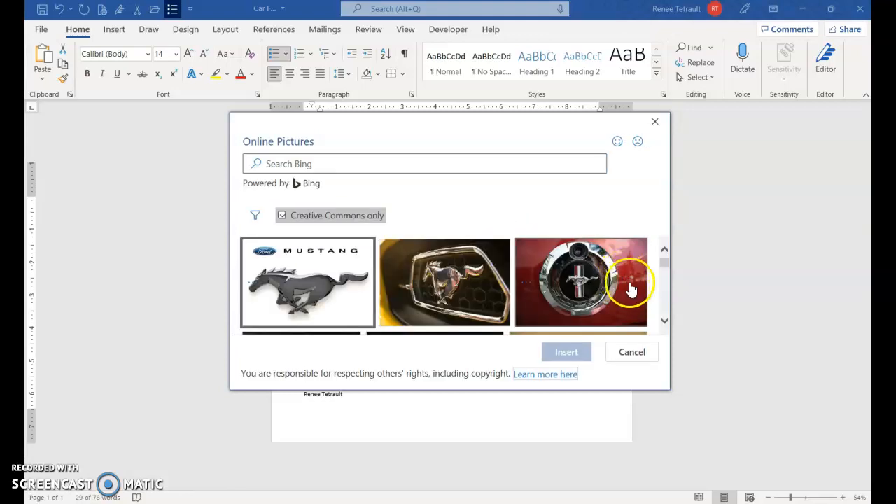
- Pick the Mustang pony emblem from the results and apply it as the list bullet
{"action": "left_click", "coordinate": [665, 322]}
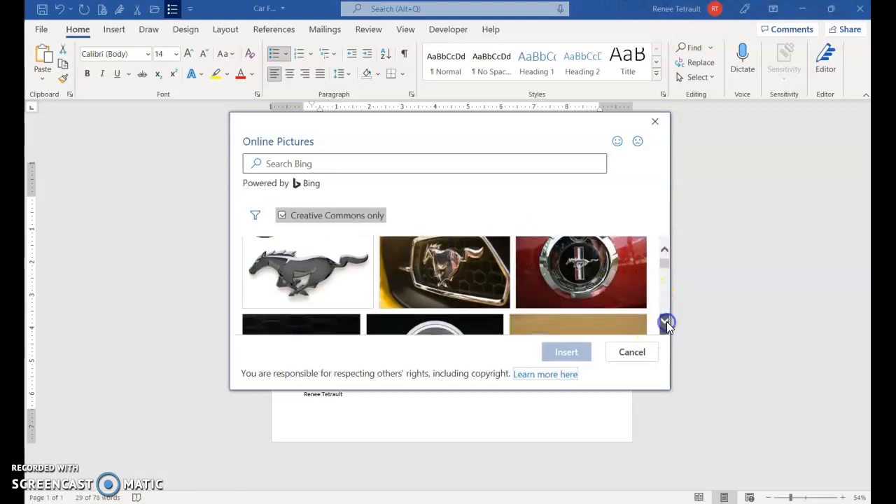
{"action": "left_click", "coordinate": [668, 323]}
{"action": "left_click", "coordinate": [668, 322]}
{"action": "left_click", "coordinate": [668, 322]}
{"action": "left_click", "coordinate": [669, 323]}
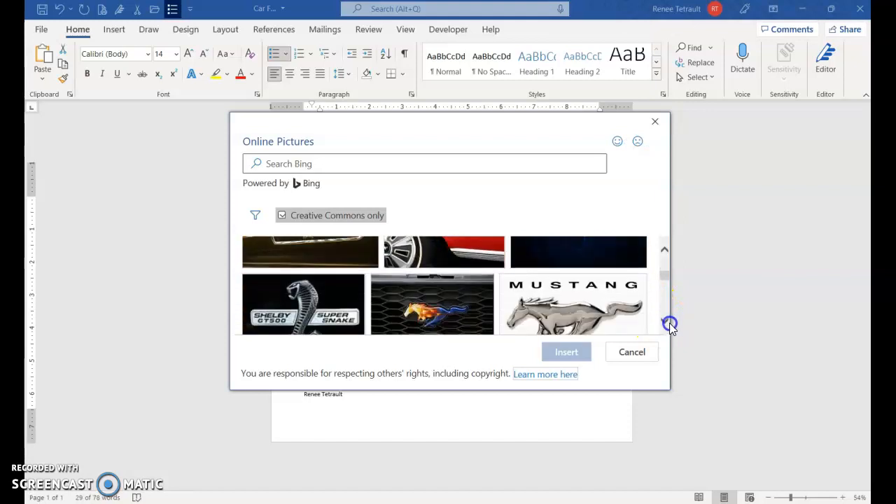
{"action": "left_click", "coordinate": [663, 322]}
{"action": "left_click", "coordinate": [663, 322]}
{"action": "left_click", "coordinate": [664, 322]}
{"action": "left_click", "coordinate": [664, 322]}
{"action": "left_click", "coordinate": [663, 322]}
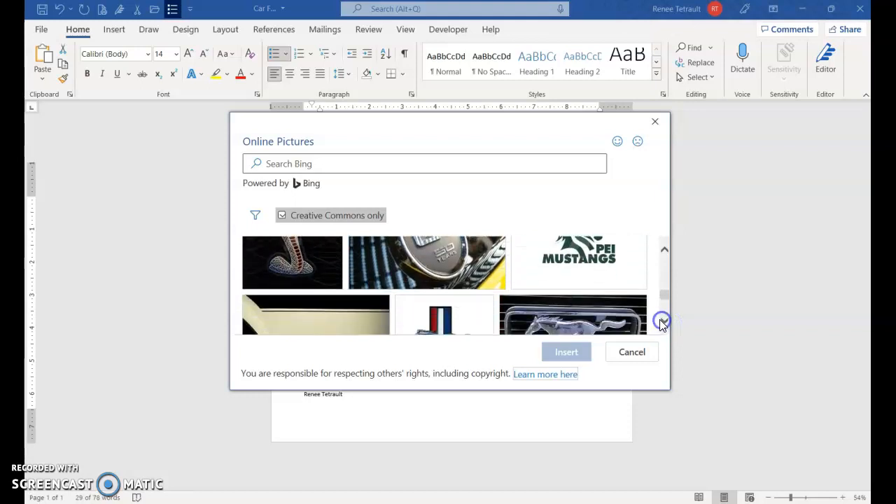
{"action": "left_click", "coordinate": [662, 323]}
{"action": "left_click", "coordinate": [469, 298]}
{"action": "left_click", "coordinate": [564, 351]}
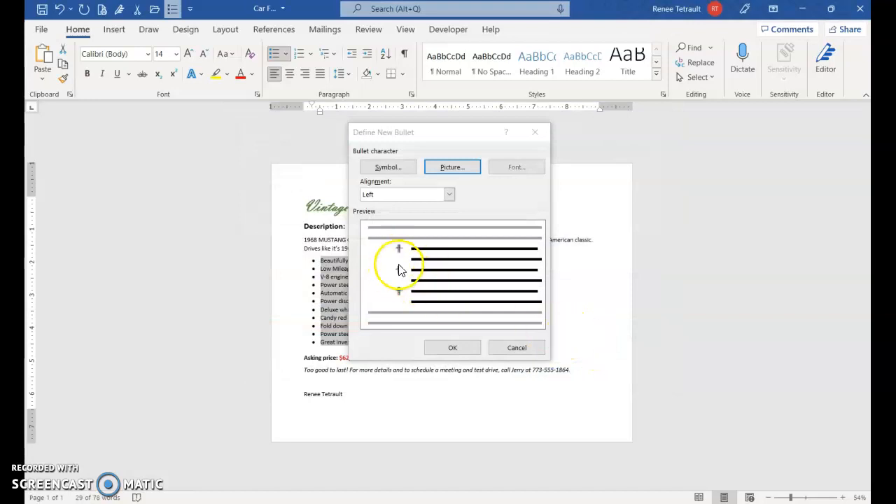
{"action": "left_click", "coordinate": [452, 348]}
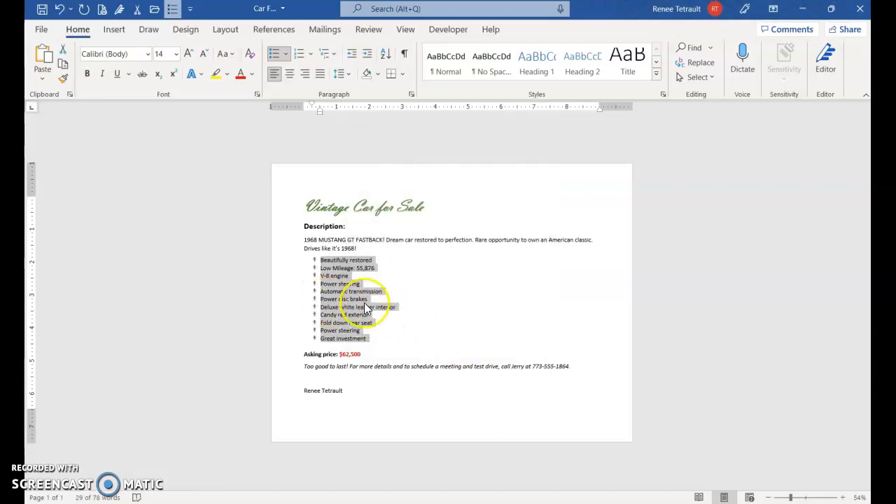
{"action": "left_click", "coordinate": [315, 294]}
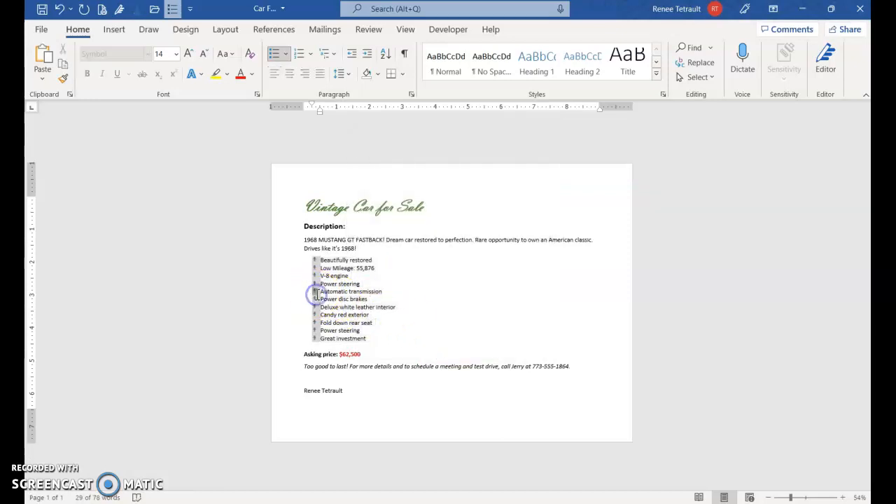
{"action": "left_click", "coordinate": [184, 55]}
{"action": "left_click", "coordinate": [186, 56]}
{"action": "left_click", "coordinate": [186, 55]}
{"action": "left_click", "coordinate": [186, 56]}
{"action": "left_click", "coordinate": [203, 54]}
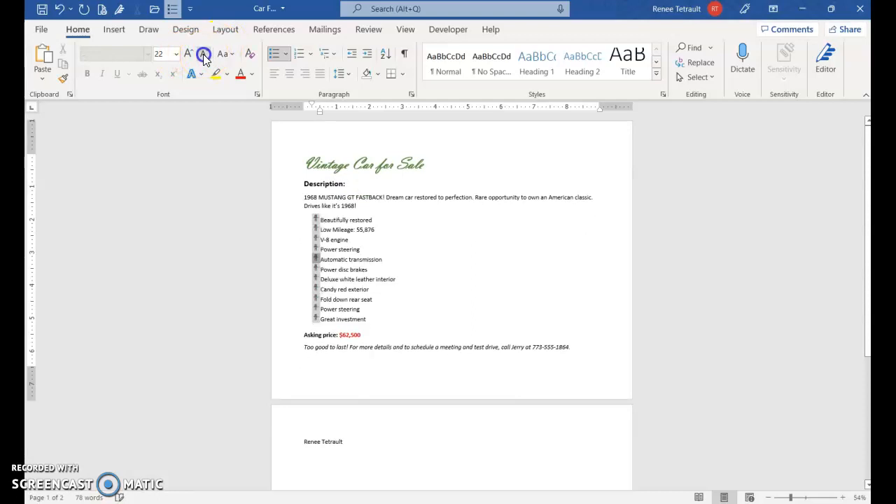
{"action": "left_click", "coordinate": [397, 326]}
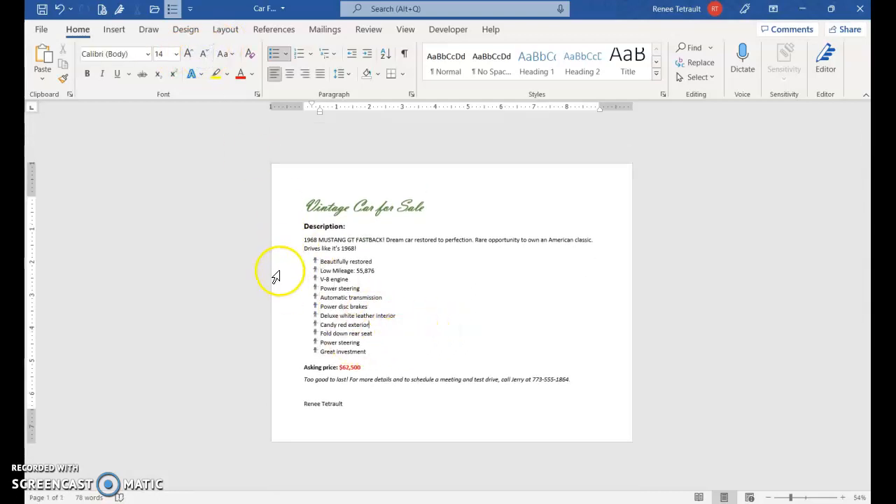
{"action": "left_click_drag", "start_coordinate": [276, 263], "coordinate": [292, 349]}
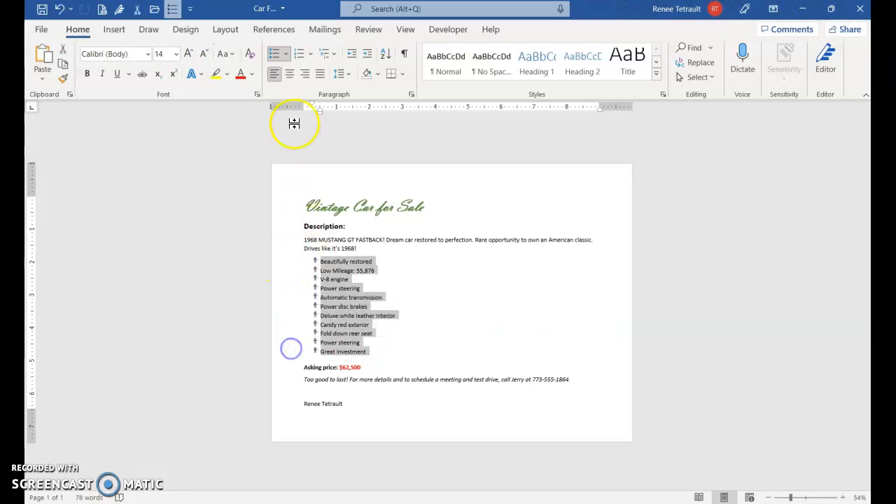
{"action": "left_click", "coordinate": [287, 56]}
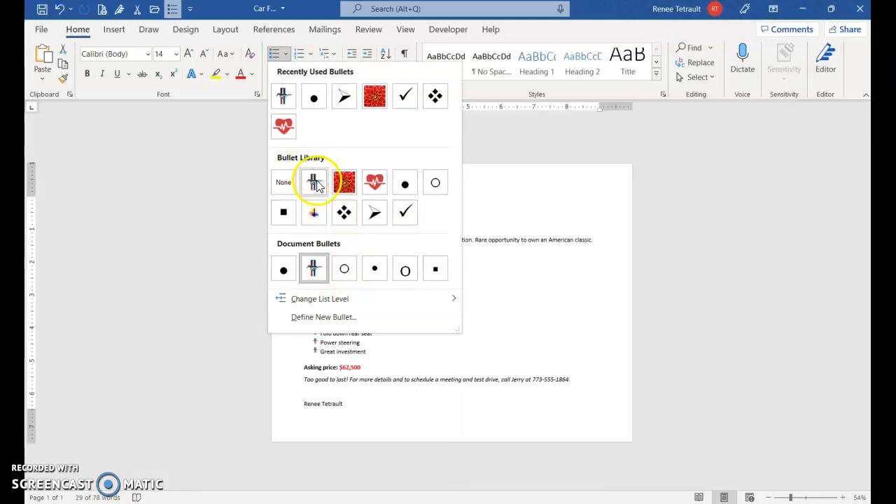
{"action": "left_click", "coordinate": [556, 320]}
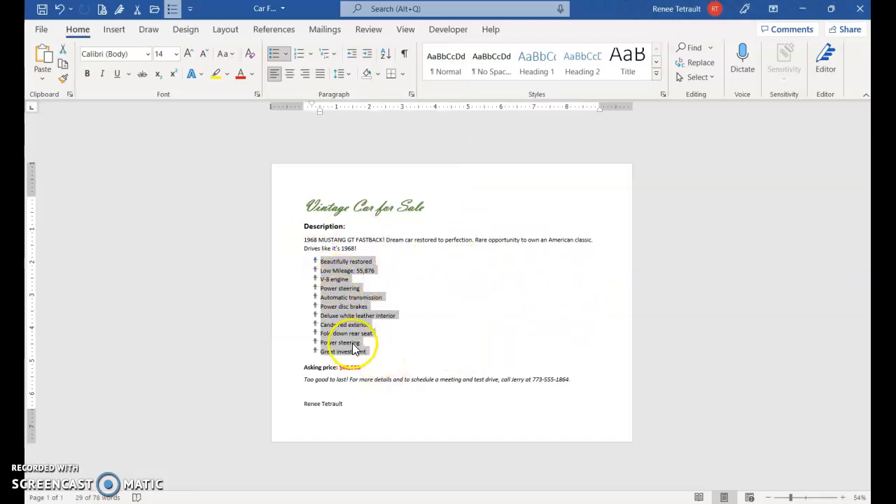
- Sort the feature list by paragraph text in ascending order, Automatic transmission to V-8 engine
{"action": "left_click", "coordinate": [389, 59]}
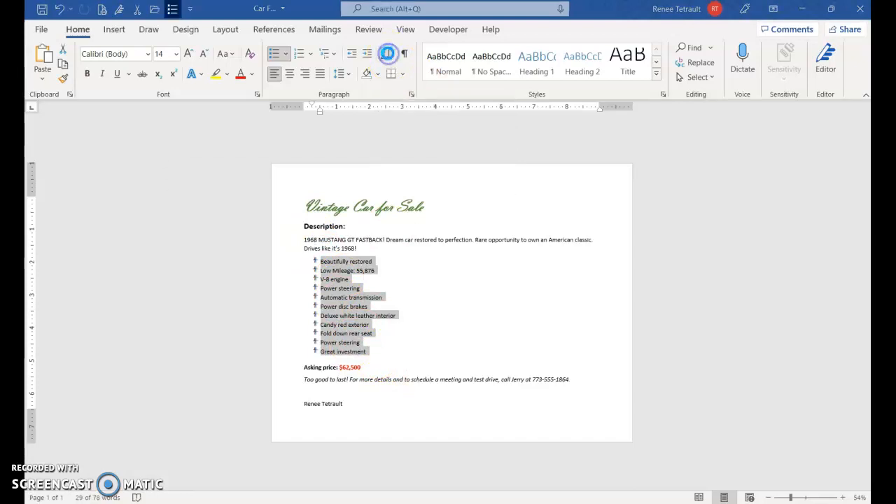
{"action": "left_click_drag", "start_coordinate": [295, 170], "coordinate": [600, 161]}
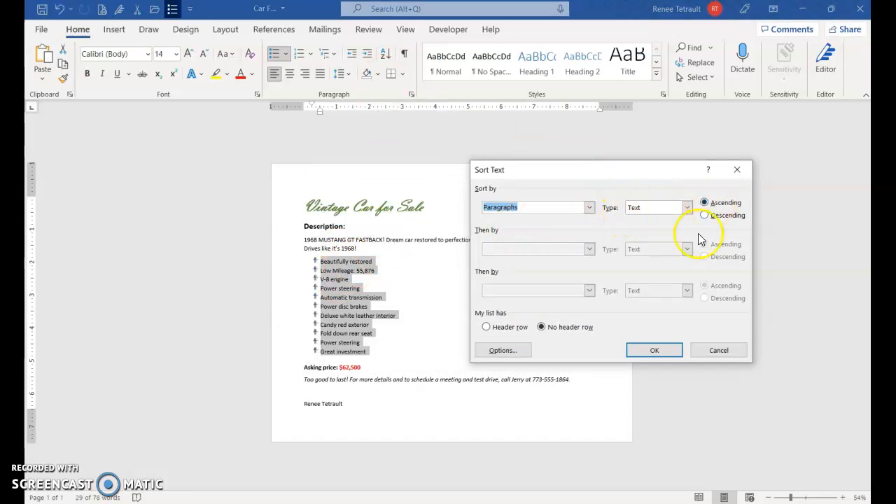
{"action": "left_click", "coordinate": [651, 350]}
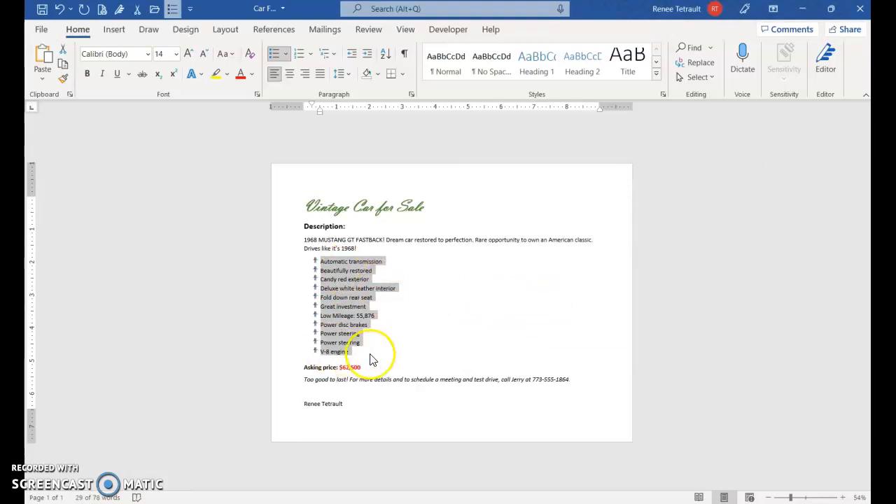
{"action": "left_click", "coordinate": [436, 312]}
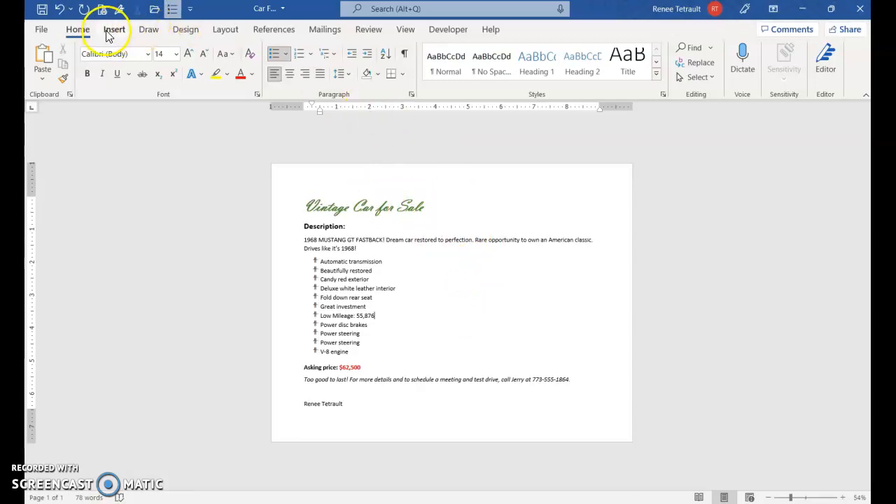
- Apply the diagonal DRAFT 1 watermark from the Design tab
{"action": "left_click", "coordinate": [188, 30]}
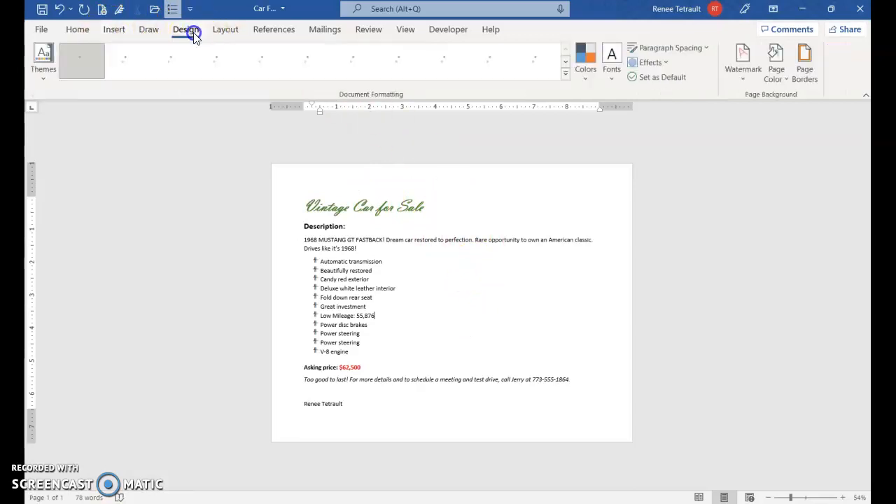
{"action": "left_click", "coordinate": [737, 70]}
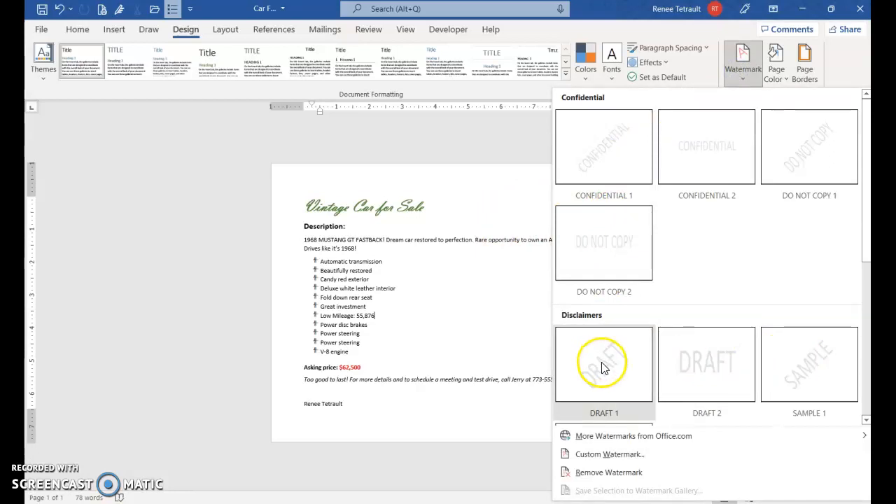
{"action": "left_click", "coordinate": [597, 362]}
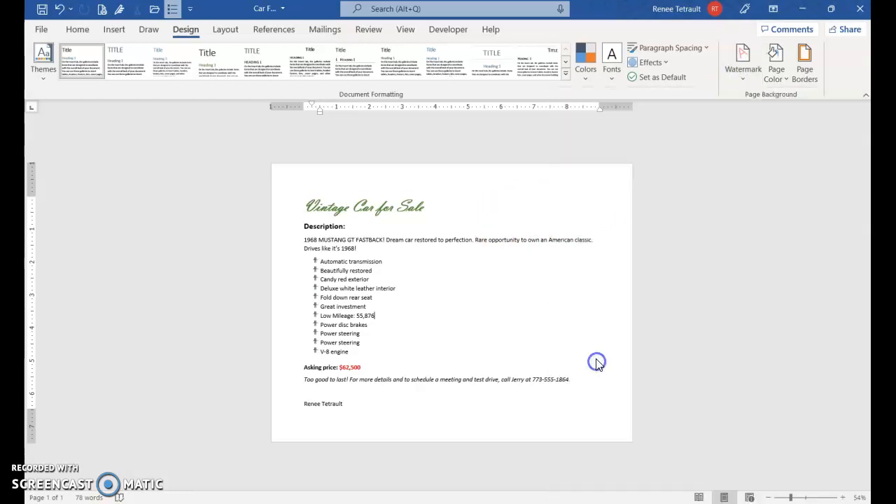
- Change the custom watermark text to the author's first name, apply it, and choose Picture watermark
{"action": "left_click", "coordinate": [731, 77]}
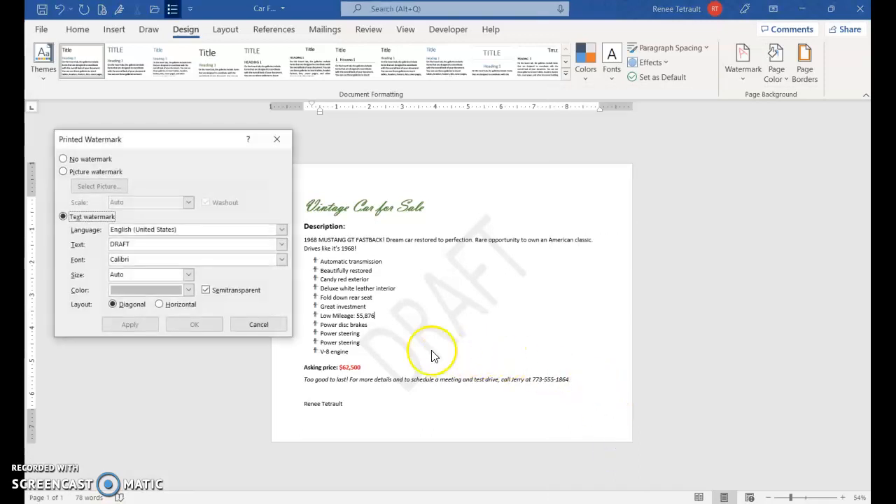
{"action": "double_click", "coordinate": [113, 243]}
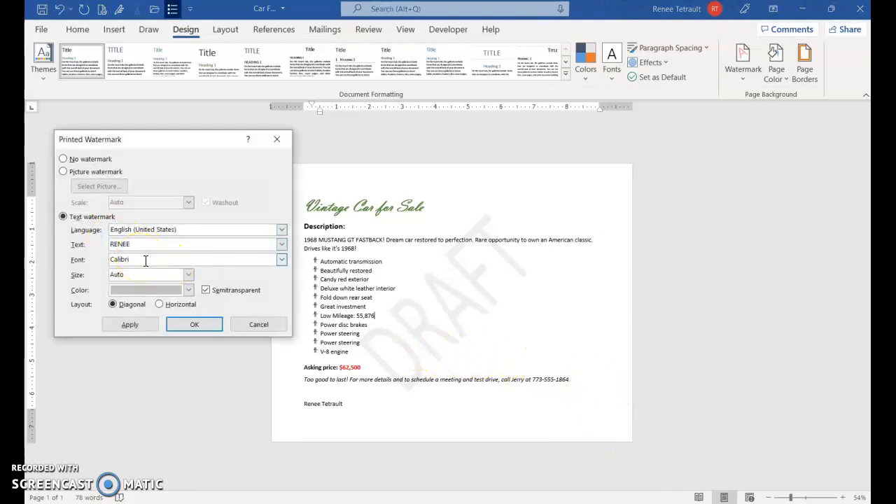
{"action": "left_click", "coordinate": [146, 329]}
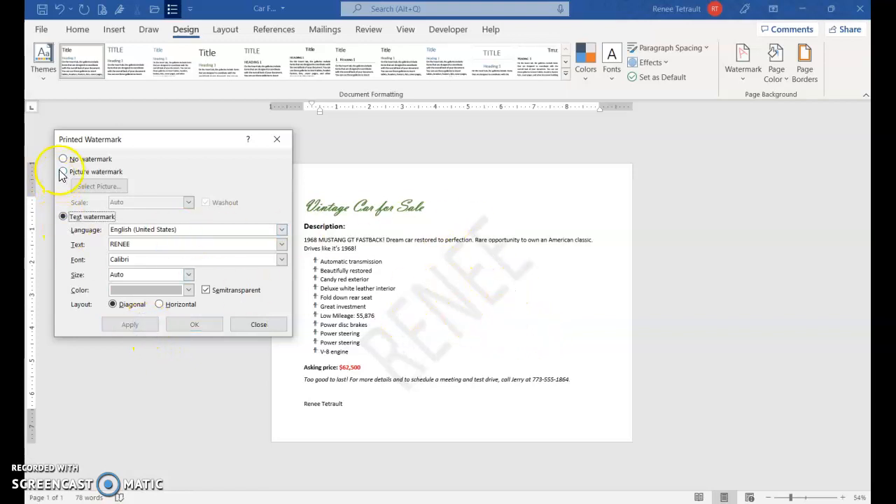
{"action": "left_click", "coordinate": [83, 218]}
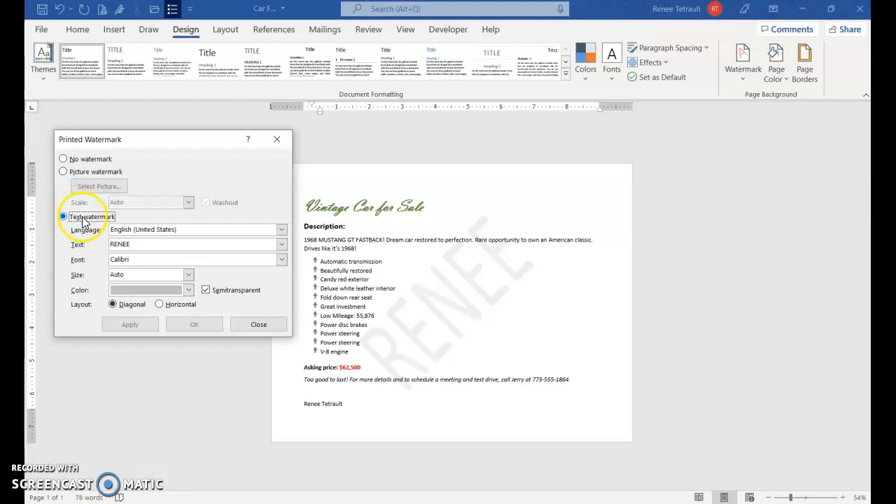
{"action": "left_click", "coordinate": [63, 173]}
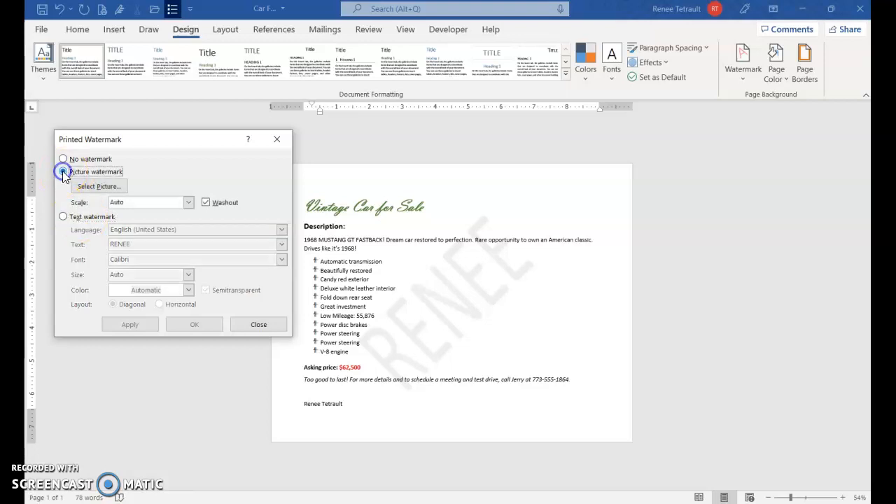
- Search online images for 'mustang' and insert the orange Mustang image (mustang_PNG33.png) as the watermark picture
{"action": "left_click", "coordinate": [100, 186]}
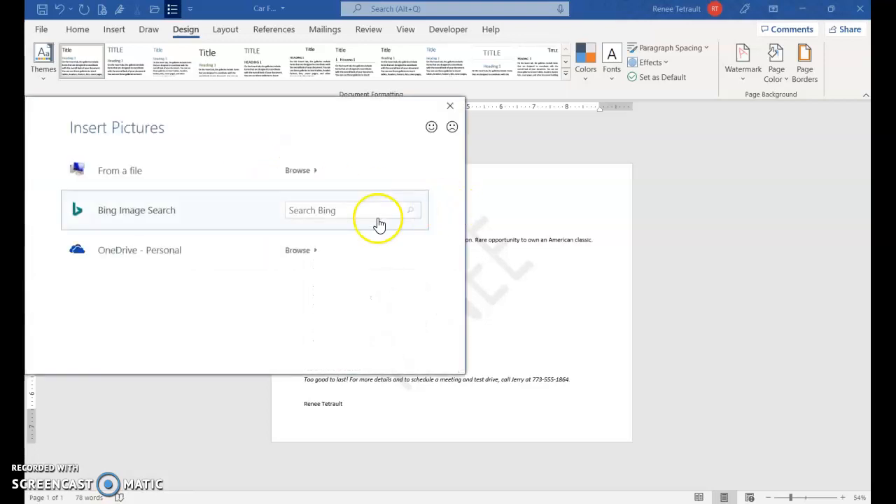
{"action": "left_click", "coordinate": [343, 206]}
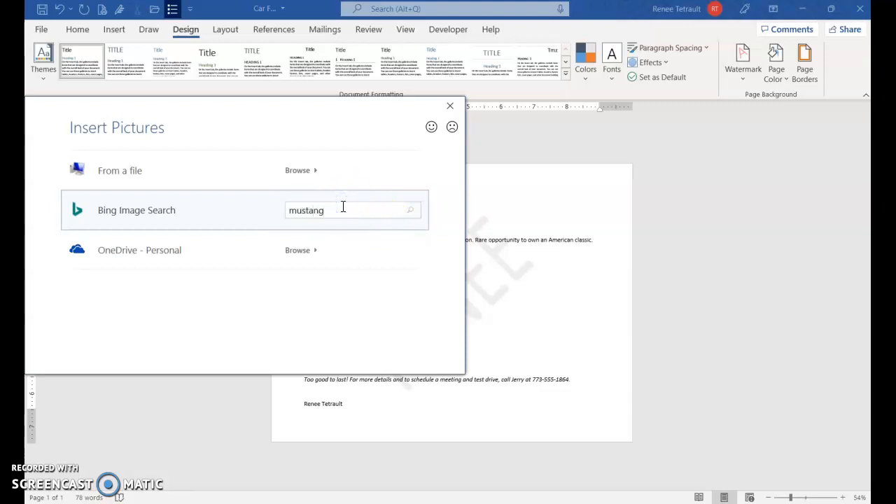
{"action": "key", "text": "Return"}
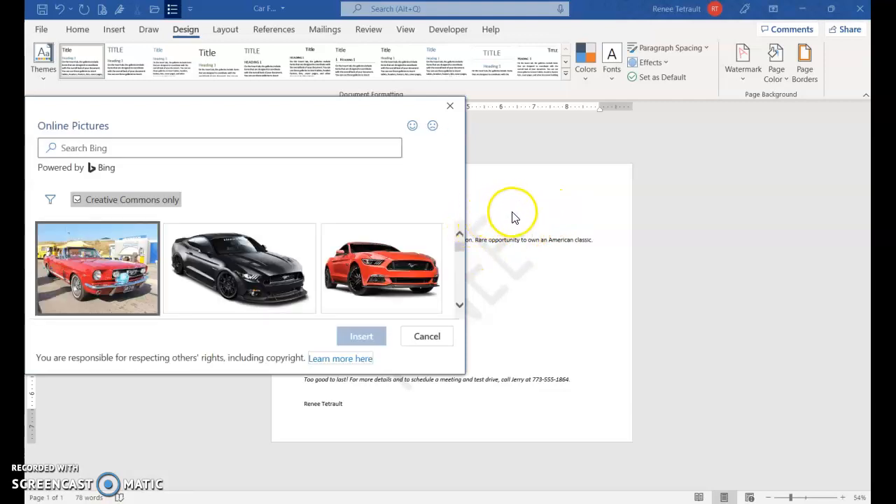
{"action": "scroll", "coordinate": [382, 270], "scroll_direction": "down", "scroll_amount": 2}
{"action": "scroll", "coordinate": [364, 263], "scroll_direction": "up", "scroll_amount": 2}
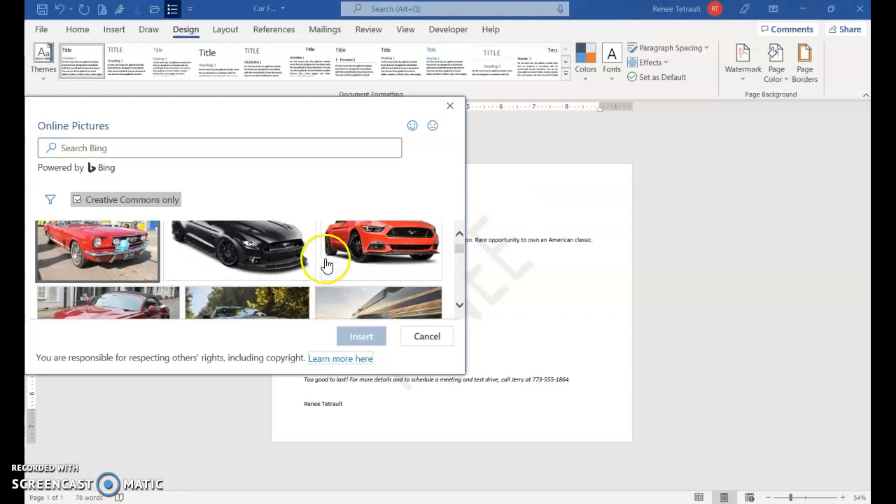
{"action": "left_click", "coordinate": [379, 273]}
{"action": "left_click", "coordinate": [364, 341]}
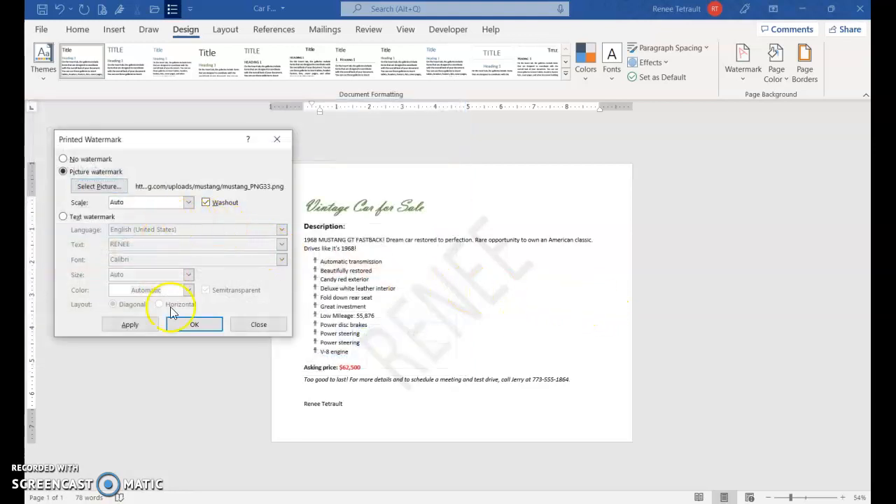
- Apply the Mustang picture watermark, then turn off Washout and reapply it in full colour
{"action": "left_click", "coordinate": [150, 324]}
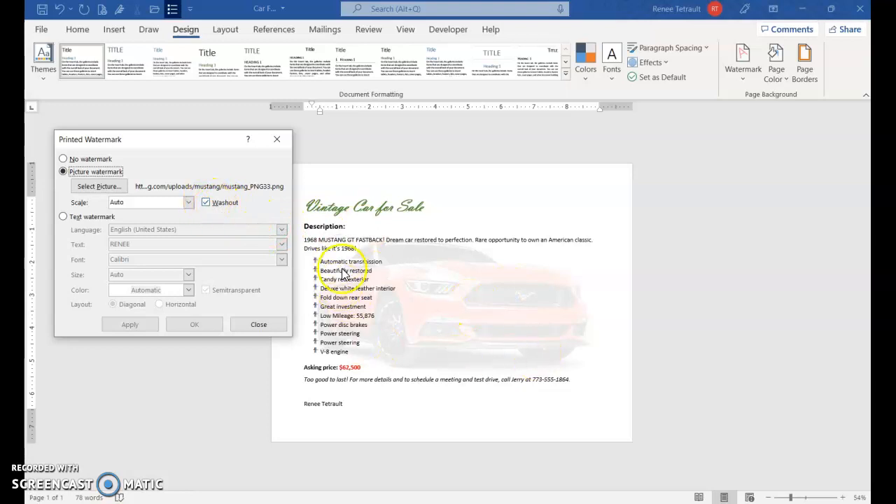
{"action": "left_click", "coordinate": [205, 203]}
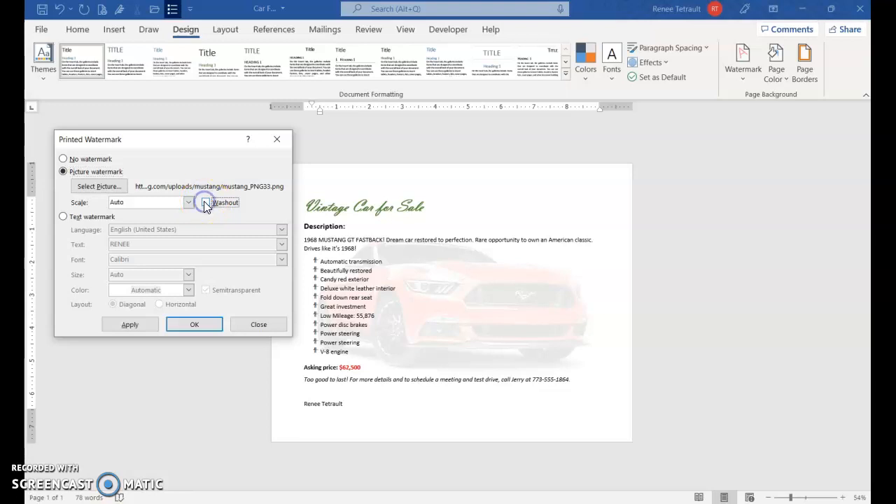
{"action": "left_click", "coordinate": [139, 325]}
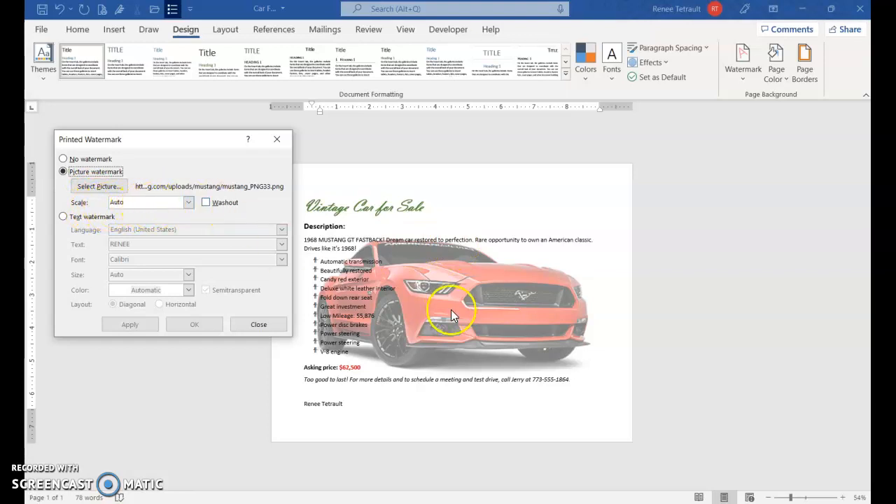
- Try watermark scales of 200%, 500% and 350%, applying each one
{"action": "left_click", "coordinate": [188, 202]}
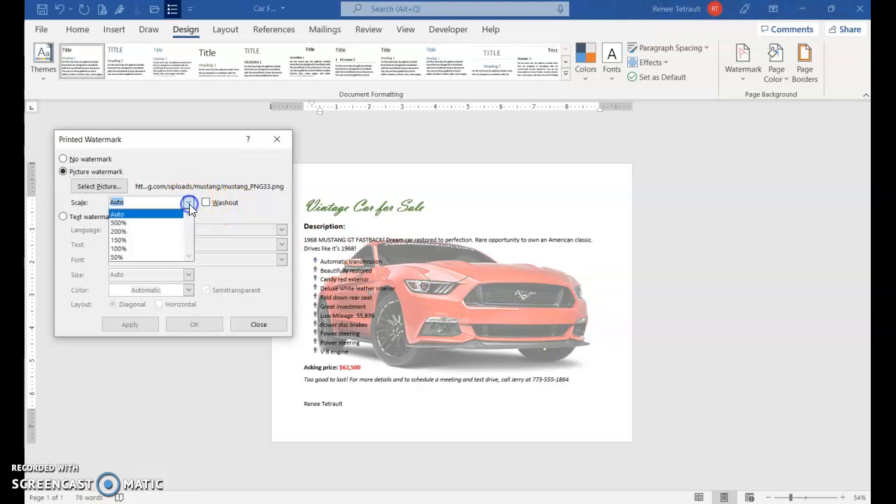
{"action": "left_click", "coordinate": [147, 231]}
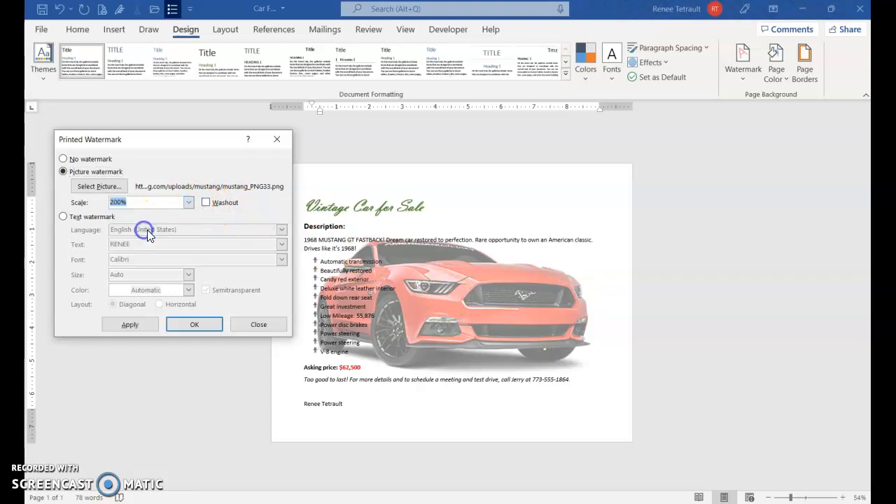
{"action": "left_click", "coordinate": [142, 325]}
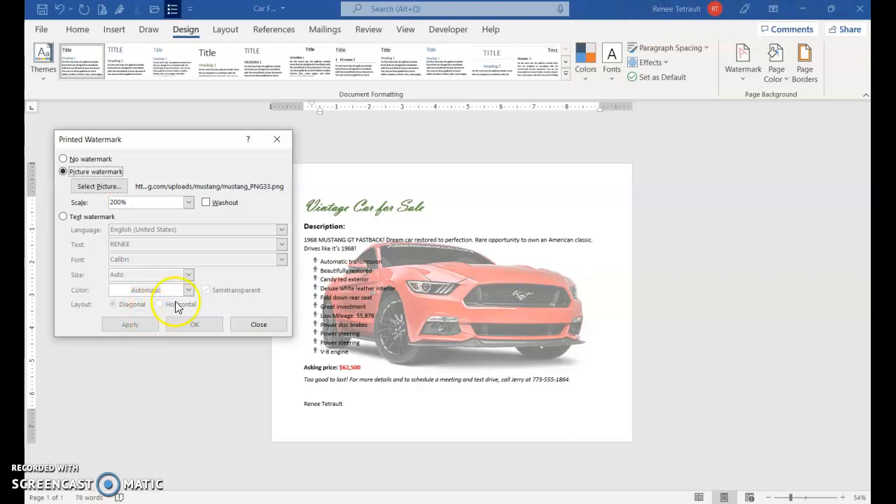
{"action": "left_click", "coordinate": [189, 203]}
{"action": "left_click", "coordinate": [119, 218]}
{"action": "left_click", "coordinate": [133, 322]}
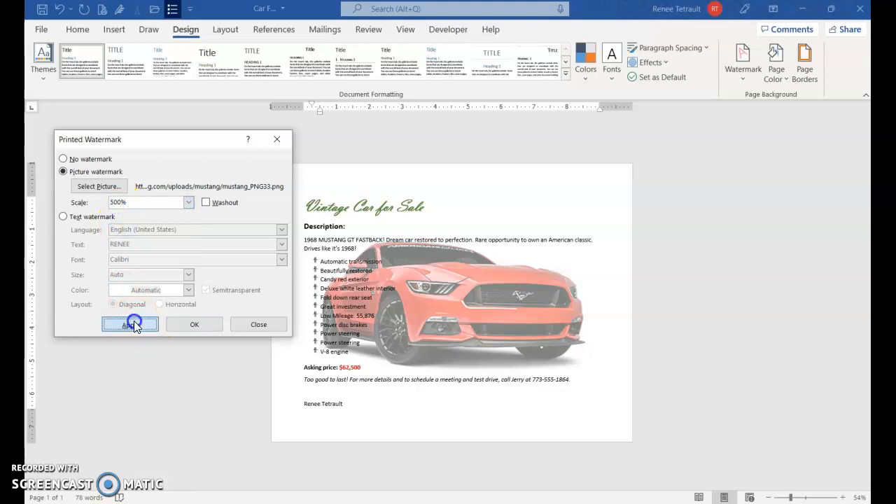
{"action": "left_click", "coordinate": [114, 202]}
{"action": "key", "text": "Delete"}
{"action": "type", "text": "3"}
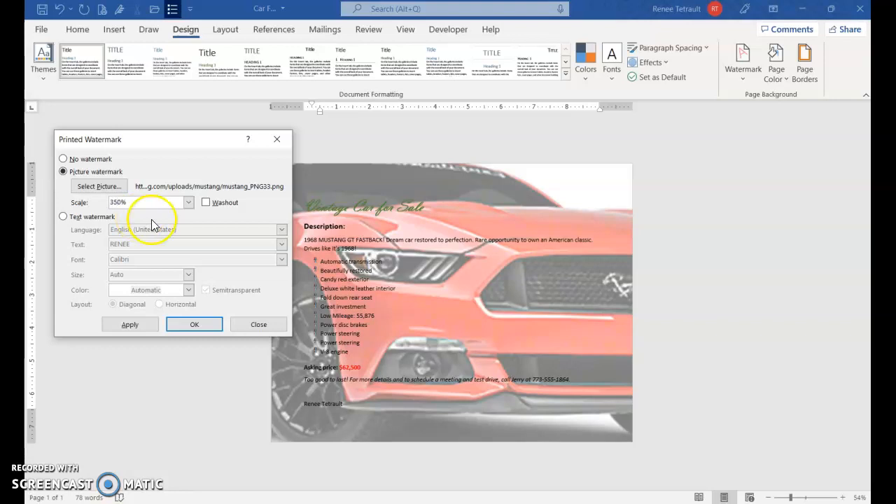
{"action": "left_click", "coordinate": [149, 323]}
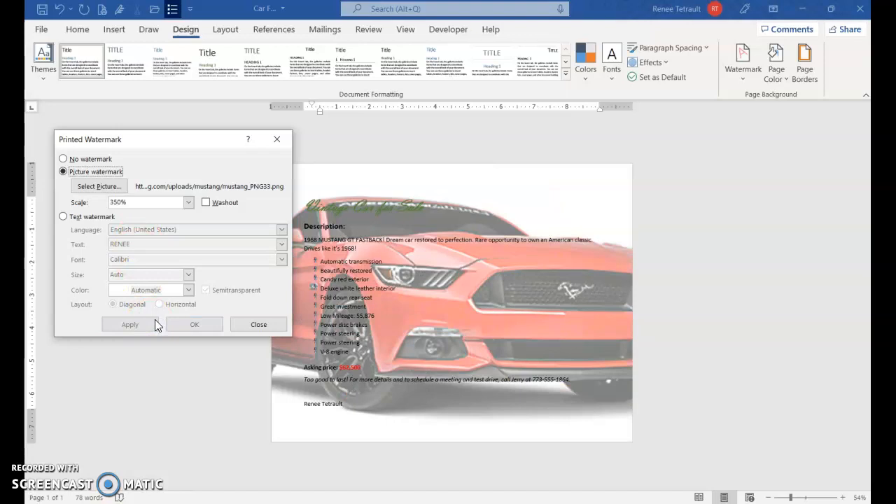
- Reset the watermark scale to Auto, then set and apply a 250% scale
{"action": "left_click", "coordinate": [188, 202]}
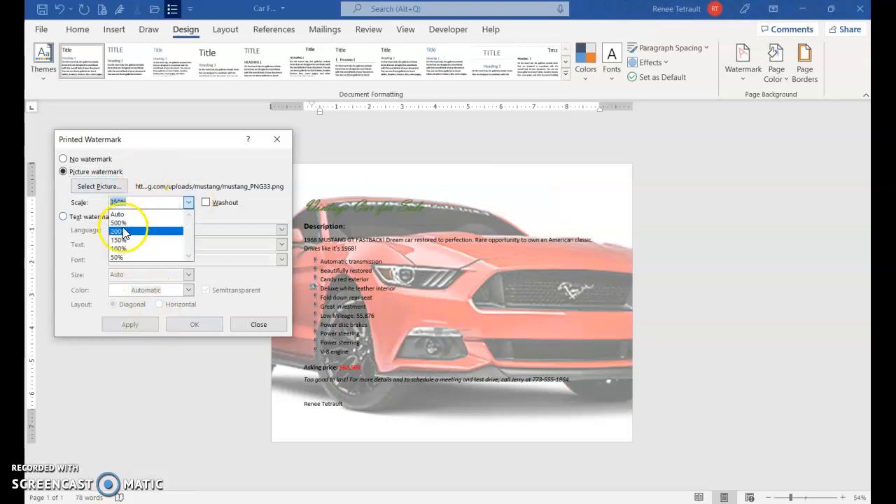
{"action": "left_click", "coordinate": [117, 215]}
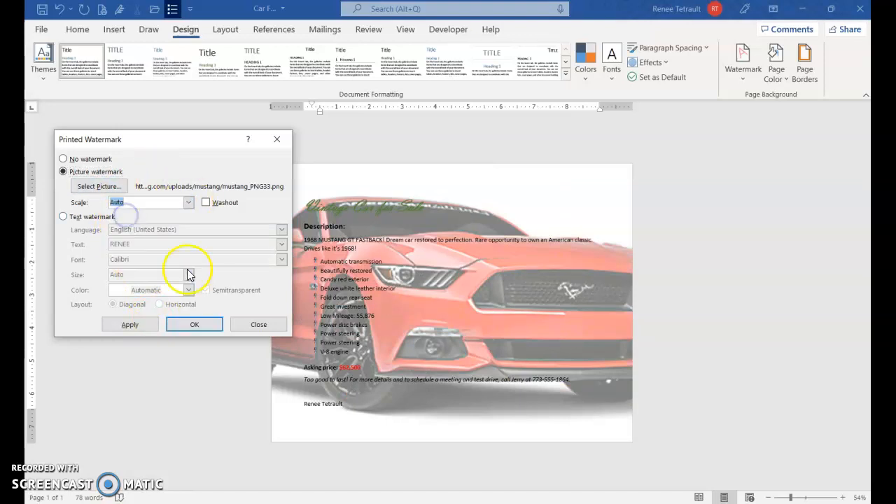
{"action": "left_click", "coordinate": [131, 330]}
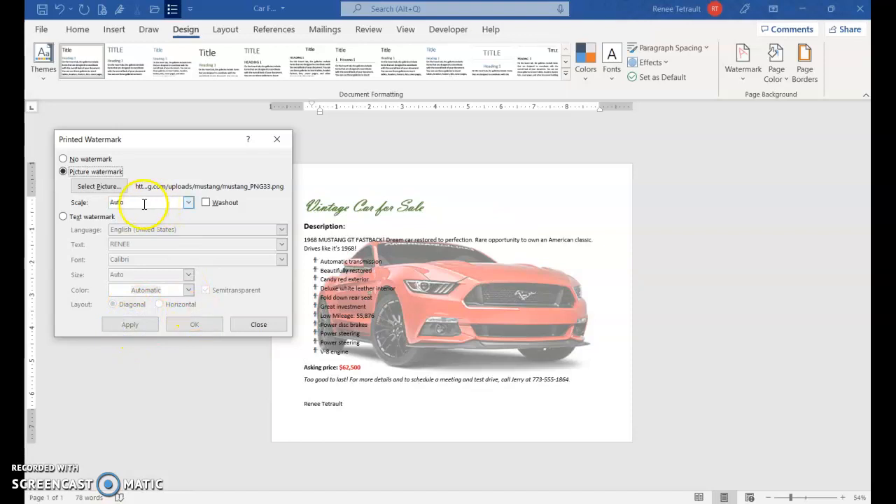
{"action": "left_click", "coordinate": [188, 202]}
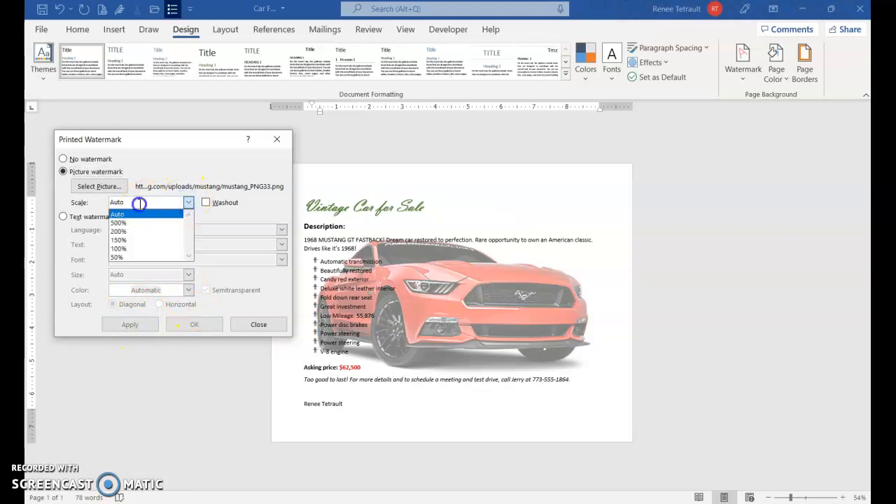
{"action": "left_click", "coordinate": [139, 204]}
{"action": "type", "text": "2"}
{"action": "left_click", "coordinate": [129, 324]}
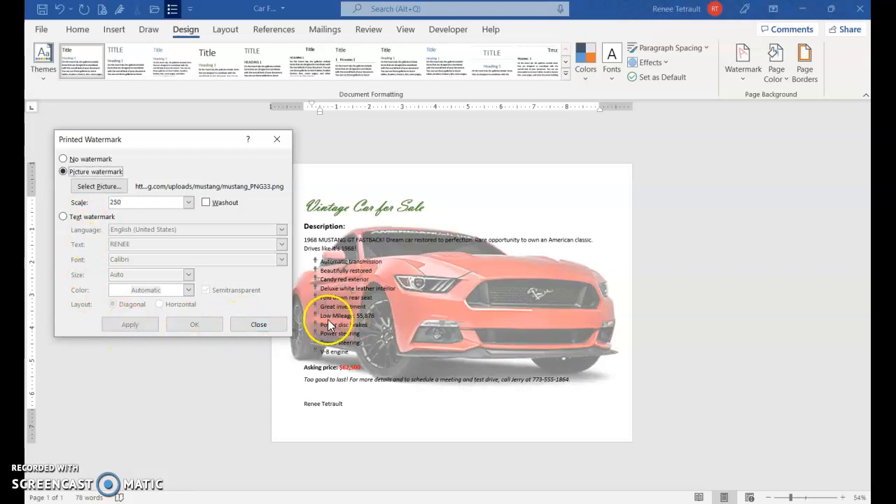
- Close the Printed Watermark dialog and place the cursor in the flyer title
{"action": "left_click", "coordinate": [259, 325]}
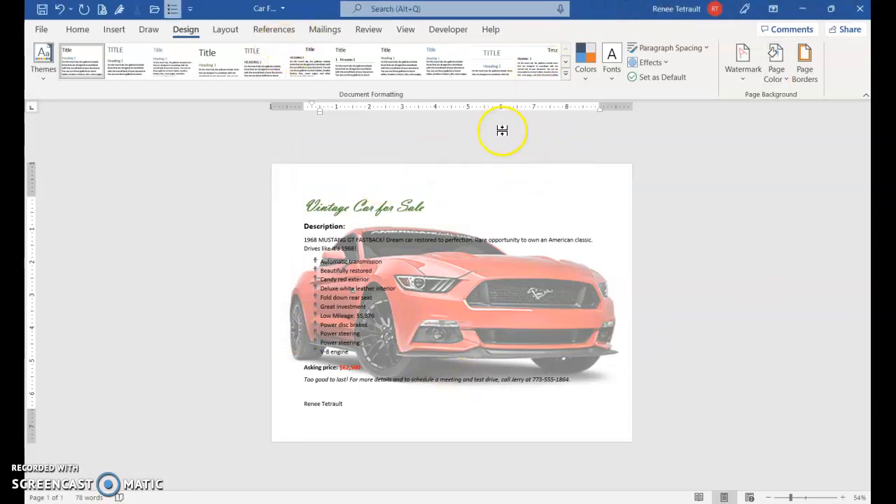
{"action": "left_click", "coordinate": [353, 208]}
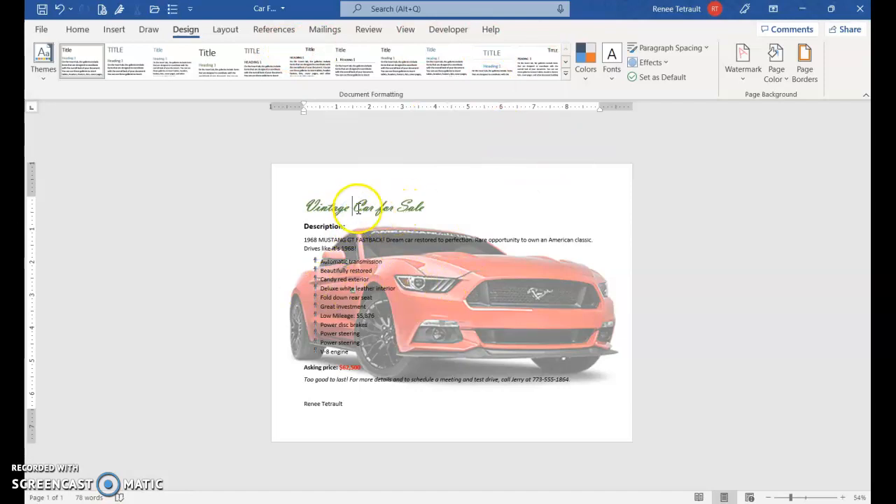